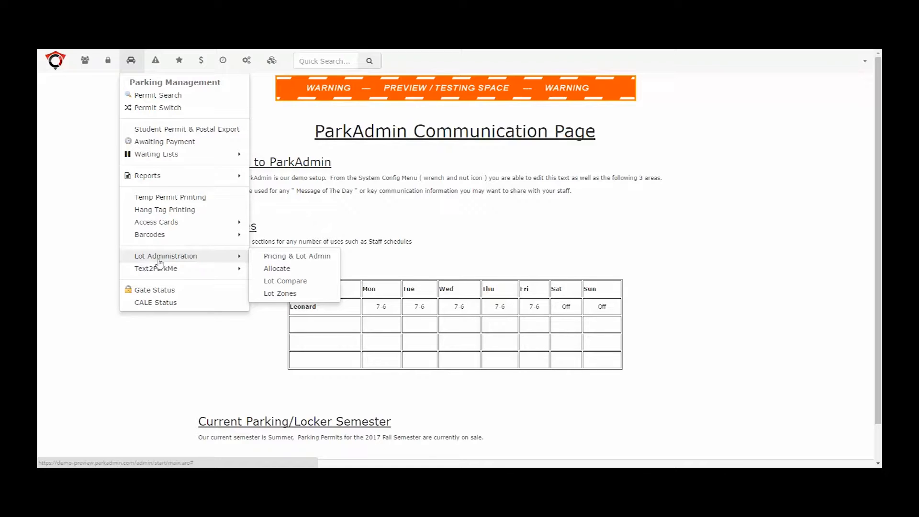
# Open the Pricing & Lot Admin page, start adding a new lot and enlarge its information window
pyautogui.click(292, 257)
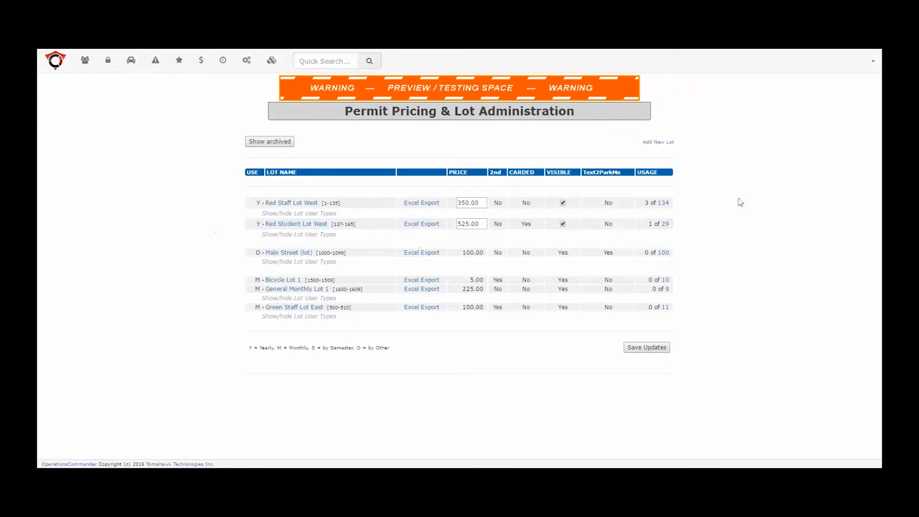
pyautogui.click(659, 143)
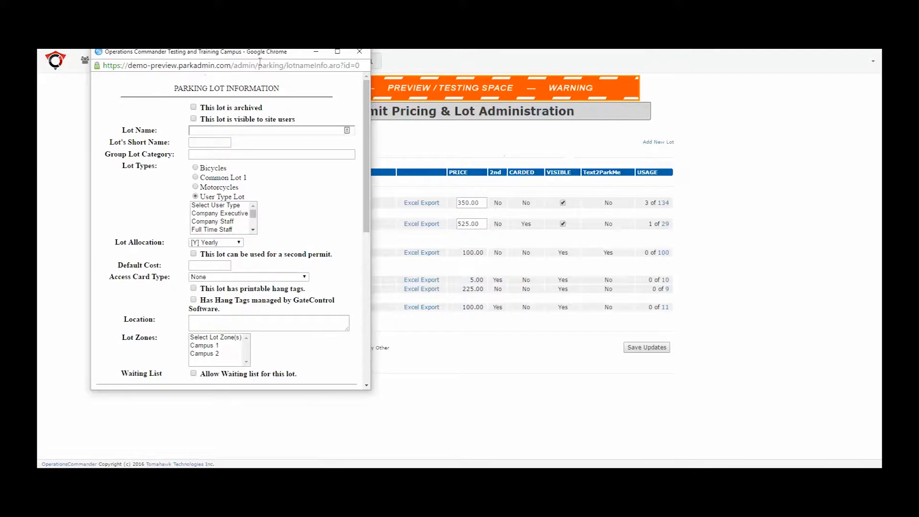
pyautogui.moveTo(298, 58); pyautogui.dragTo(314, 66)
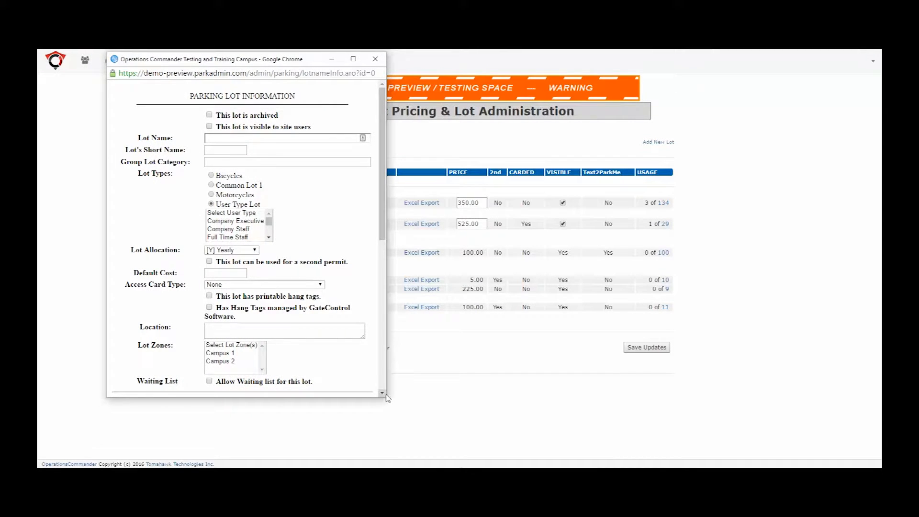
pyautogui.moveTo(388, 397); pyautogui.dragTo(586, 456)
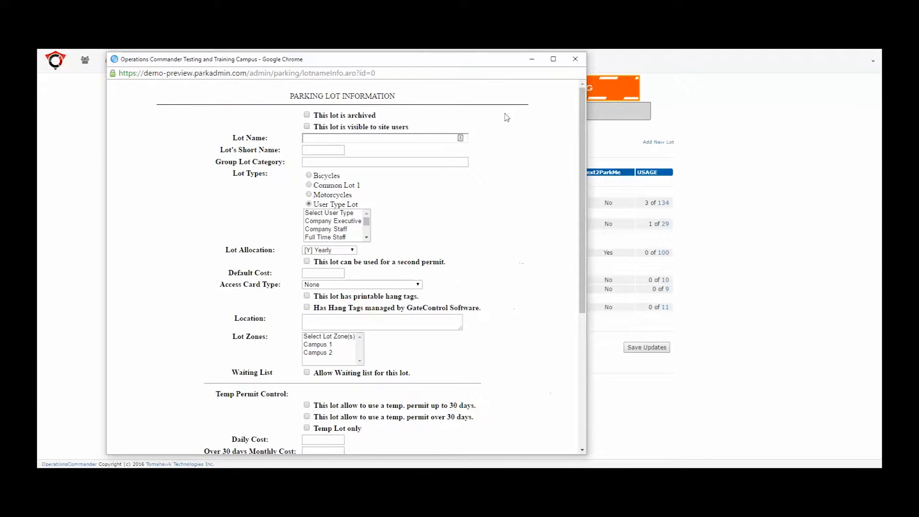
# Name the lot "Our New Lot 1" and give it the short name "ONL 1"
pyautogui.click(321, 139)
pyautogui.write('Our New Lot')
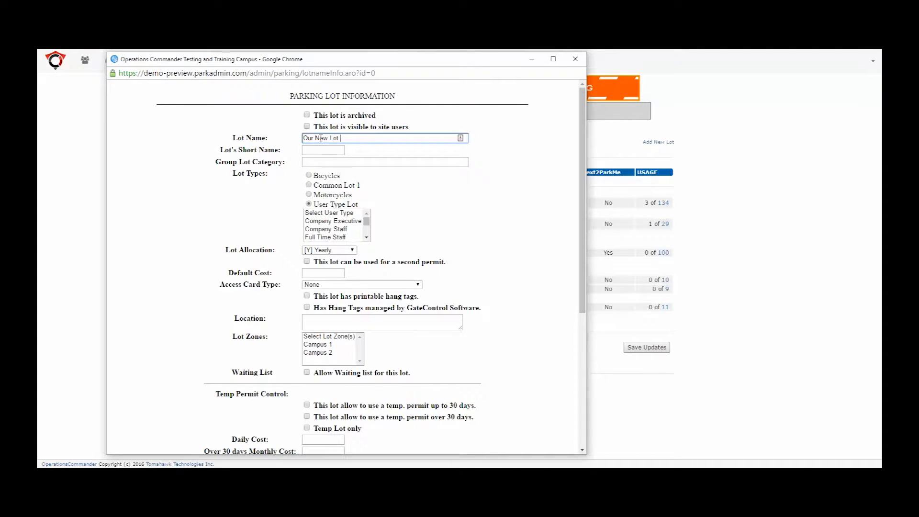
pyautogui.write('1')
pyautogui.click(320, 150)
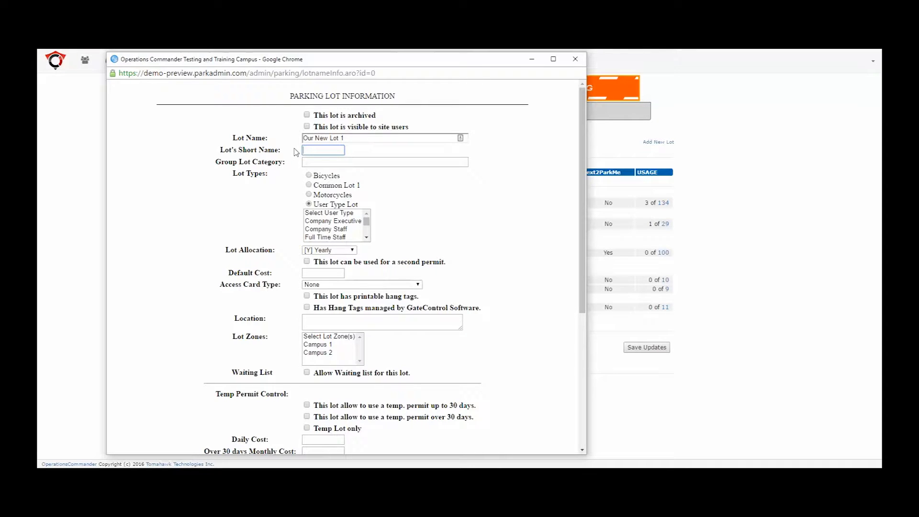
pyautogui.write('ONL 1')
# Assign the Company Staff, Full Time Staff and Part Time Staff user types to the lot
pyautogui.moveTo(367, 223); pyautogui.dragTo(369, 224)
pyautogui.click(329, 231)
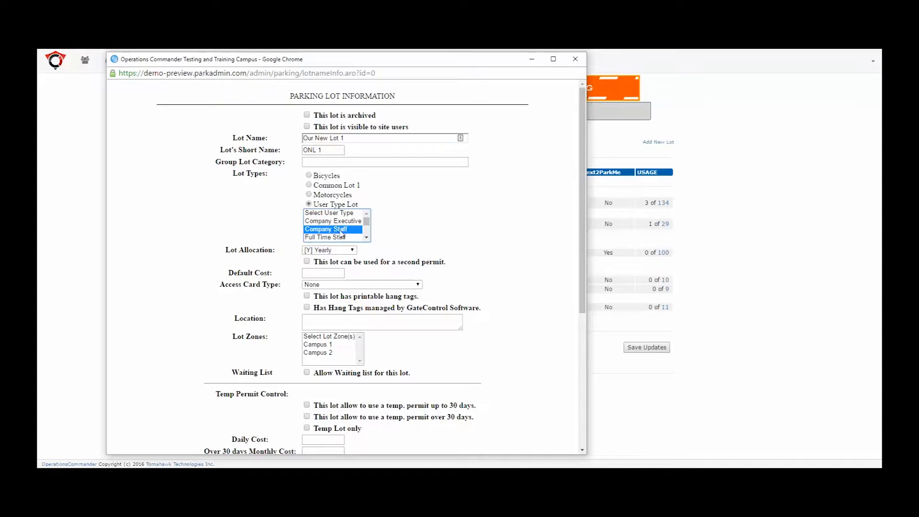
pyautogui.click(366, 238)
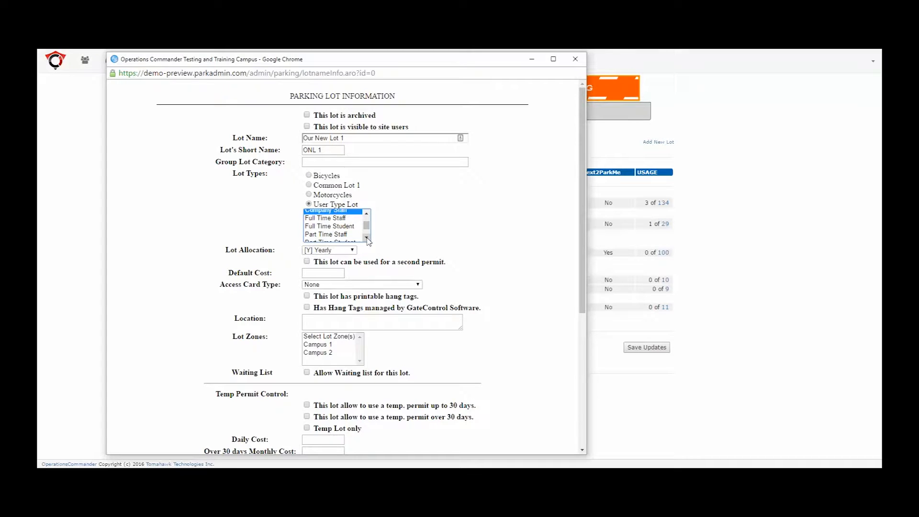
pyautogui.keyDown('ctrl'); pyautogui.click(339, 219); pyautogui.keyUp('ctrl')
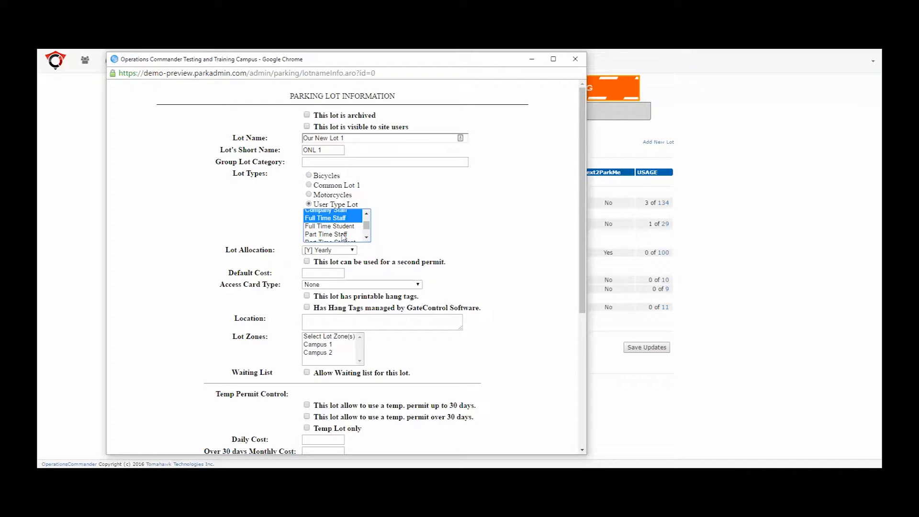
pyautogui.keyDown('ctrl'); pyautogui.click(342, 234); pyautogui.keyUp('ctrl')
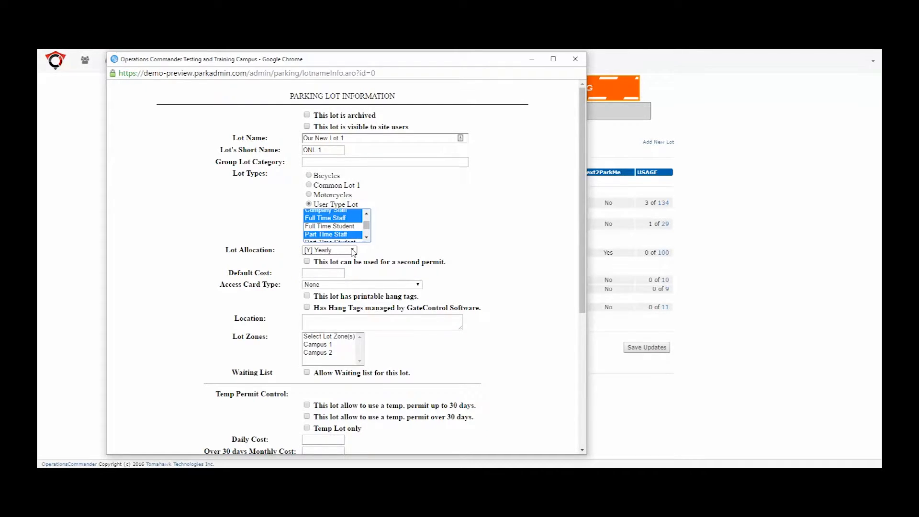
# Set the lot allocation to Semestered and allow the lot to be used for a second permit
pyautogui.click(352, 251)
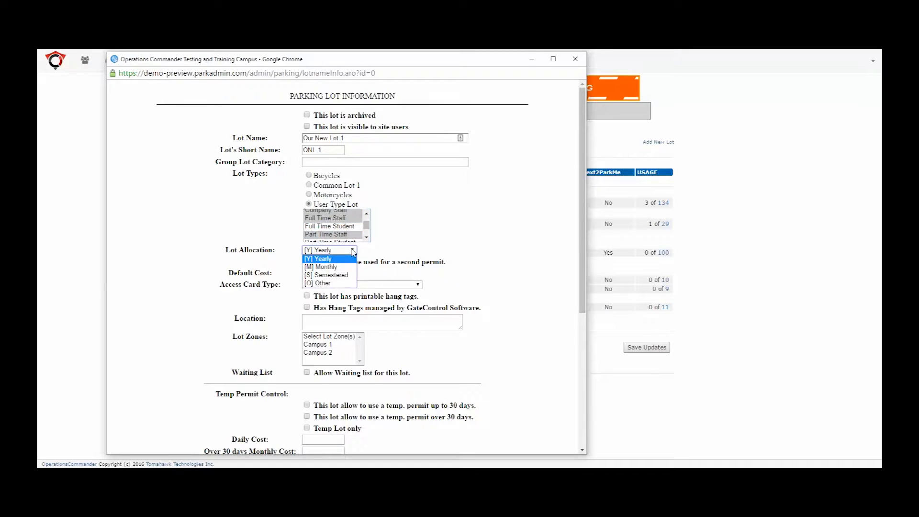
pyautogui.click(340, 276)
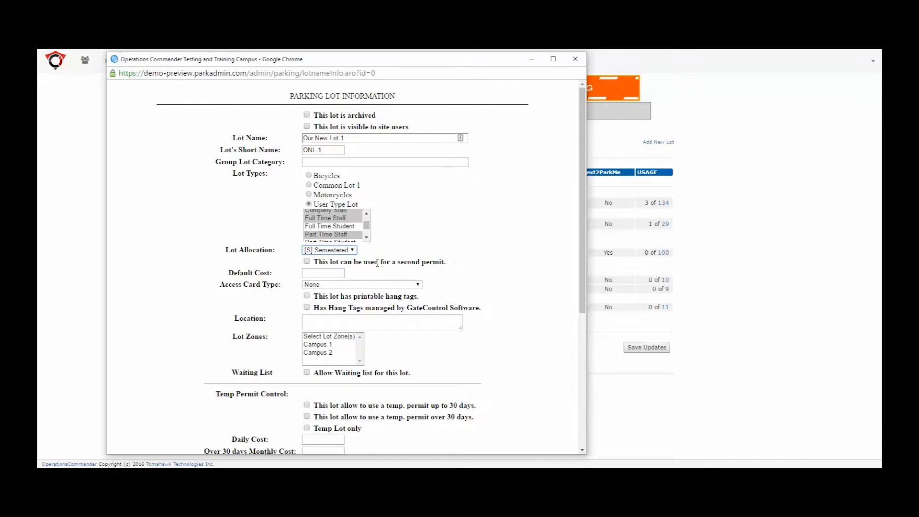
pyautogui.click(307, 262)
# Set the lot's default cost to 150.00 and enable printable hang tags
pyautogui.click(313, 272)
pyautogui.write('1')
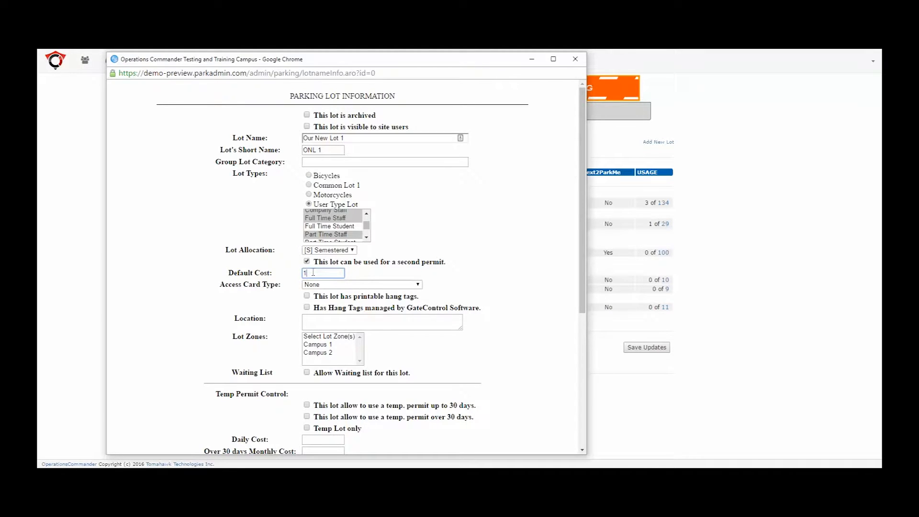
pyautogui.write('50.00')
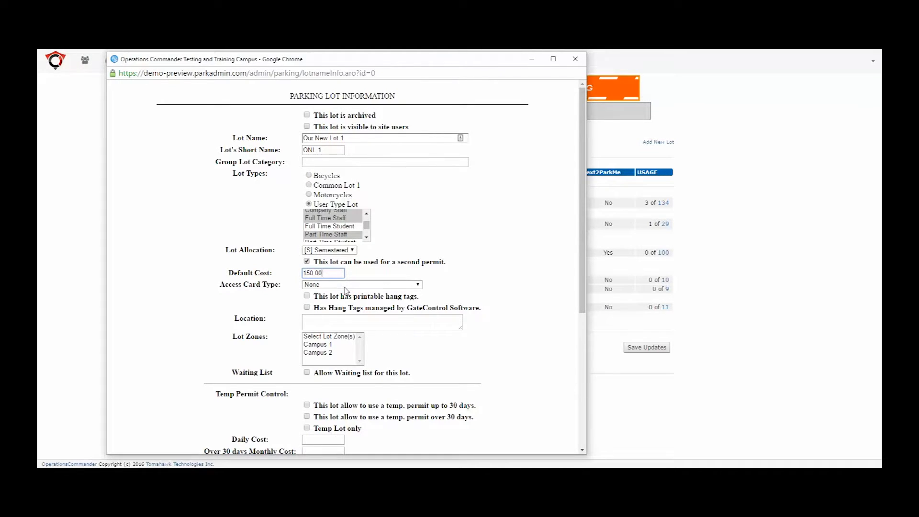
pyautogui.click(307, 297)
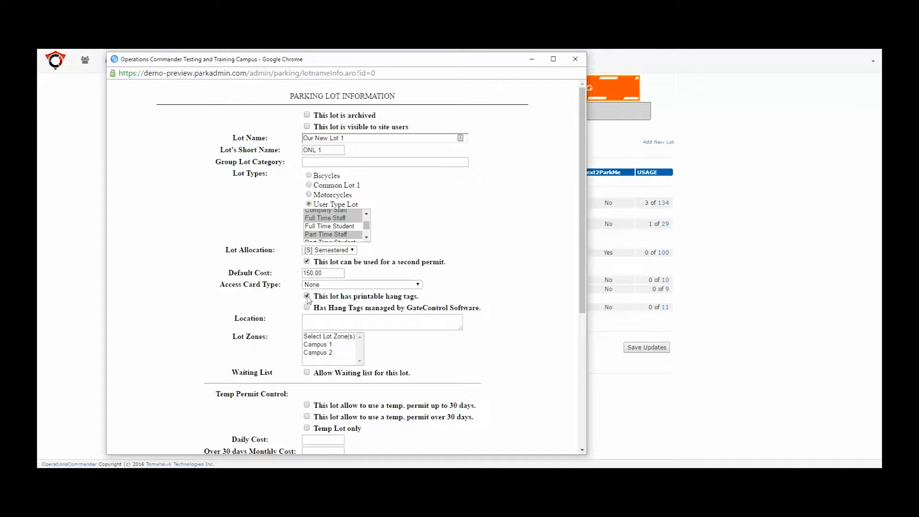
# Enter "Corner of First St and Main St" as the lot location and allow a waiting list for the lot
pyautogui.click(310, 322)
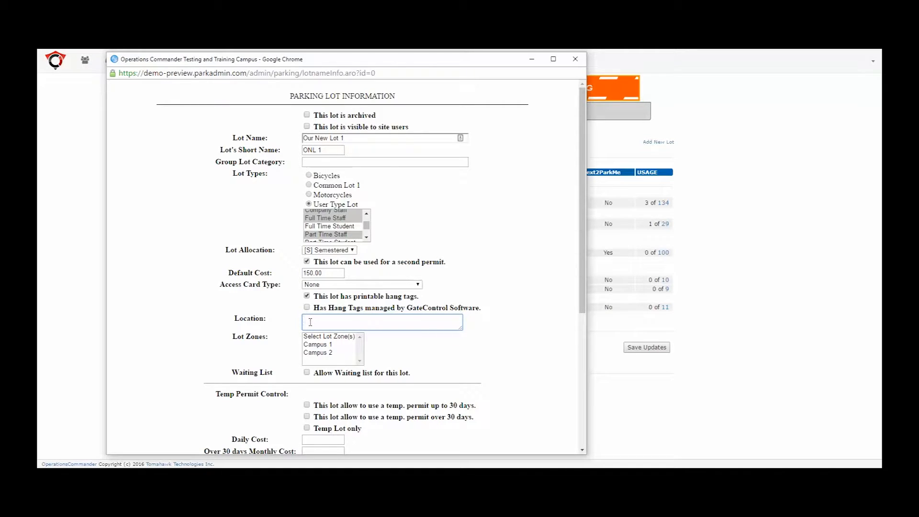
pyautogui.write('Corner of First St and Main St')
pyautogui.click(307, 372)
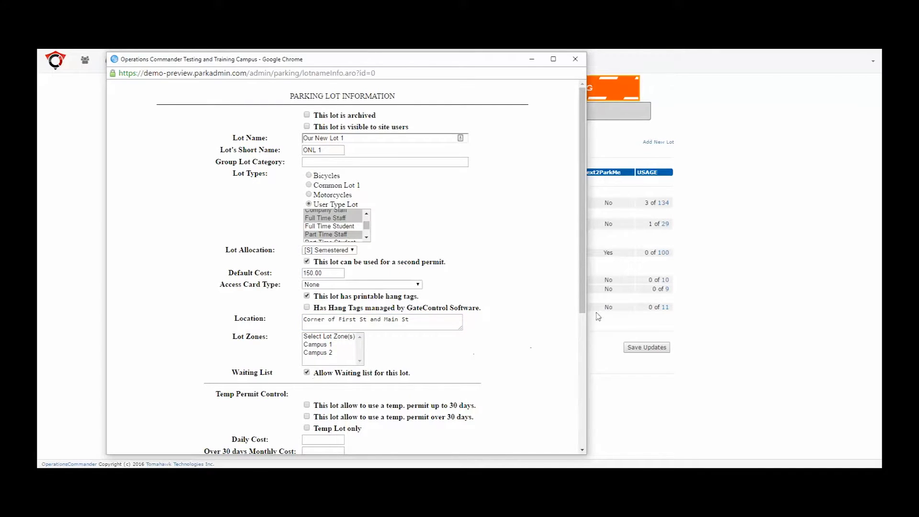
# Allow temp permits up to 30 days with a daily cost of 15.00 and a maximum of 10 permits per day
pyautogui.moveTo(583, 310); pyautogui.dragTo(583, 453)
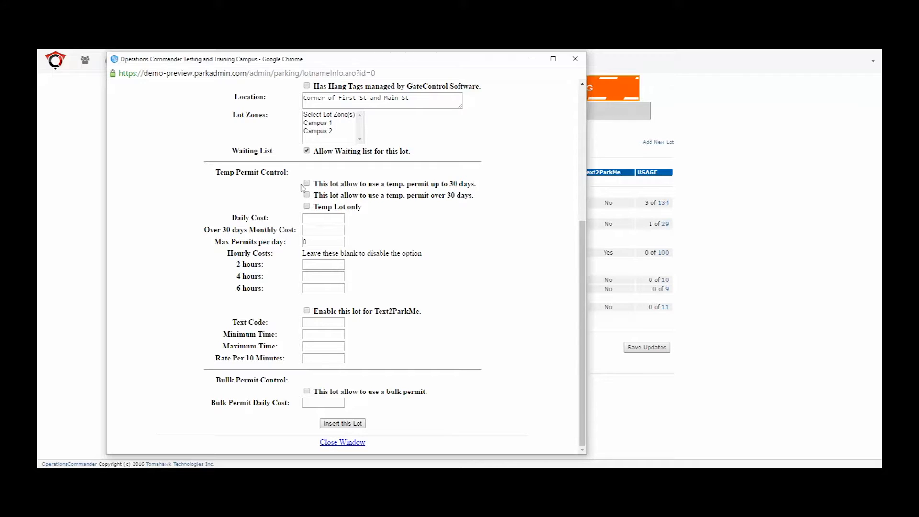
pyautogui.click(310, 218)
pyautogui.write('15.00')
pyautogui.click(368, 222)
pyautogui.click(314, 243)
pyautogui.press('BackSpace')
pyautogui.write('10')
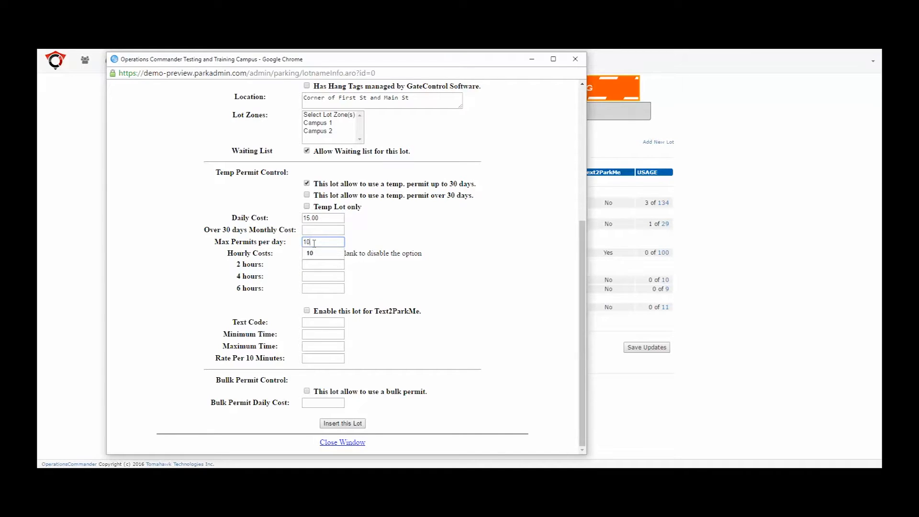
pyautogui.click(361, 244)
# Enable the lot for Text2ParkMe with the text code "New Lot"
pyautogui.scroll(4, 437, 328)
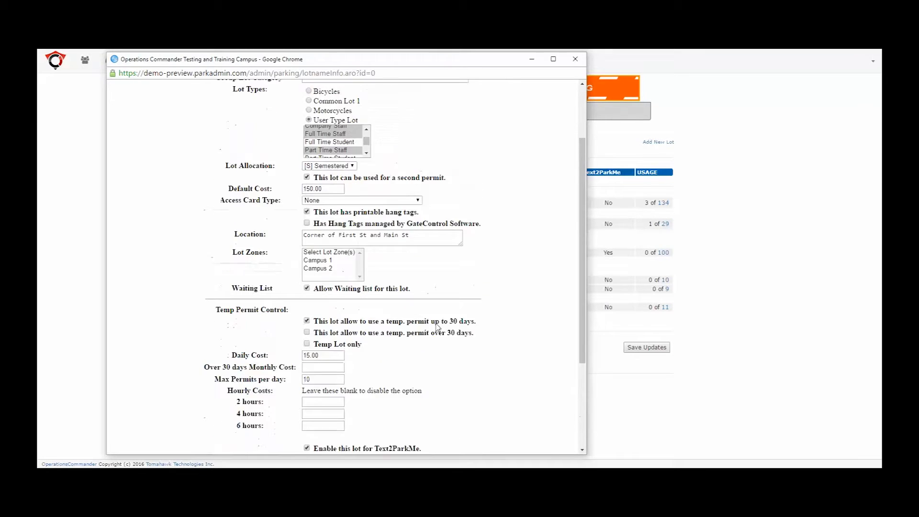
pyautogui.scroll(1, 437, 327)
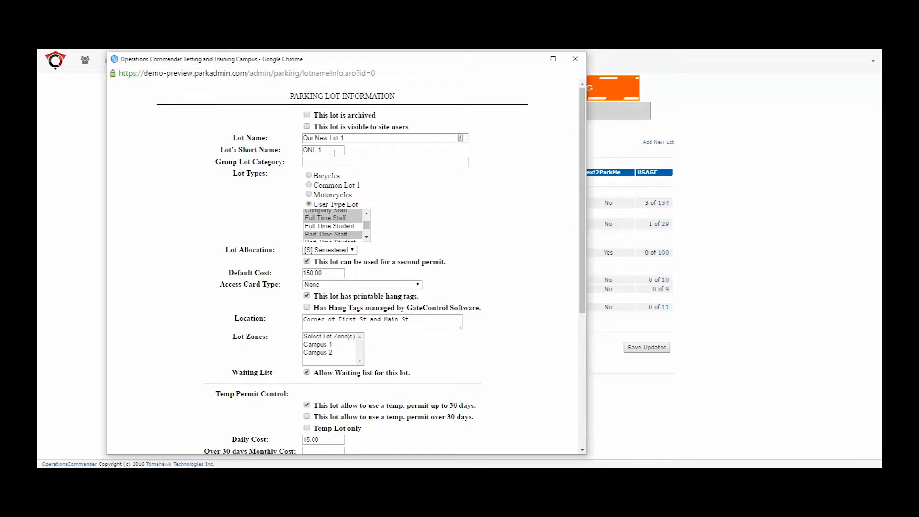
pyautogui.scroll(-5, 430, 278)
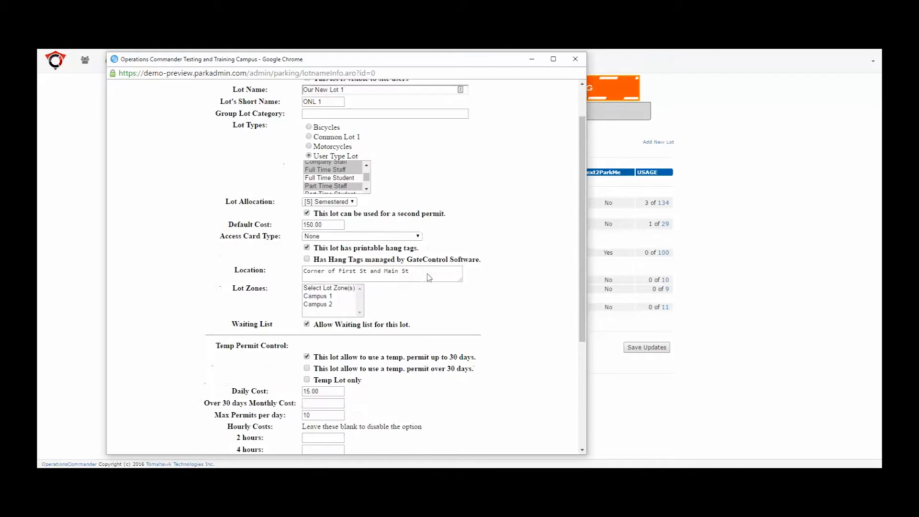
pyautogui.scroll(1, 429, 277)
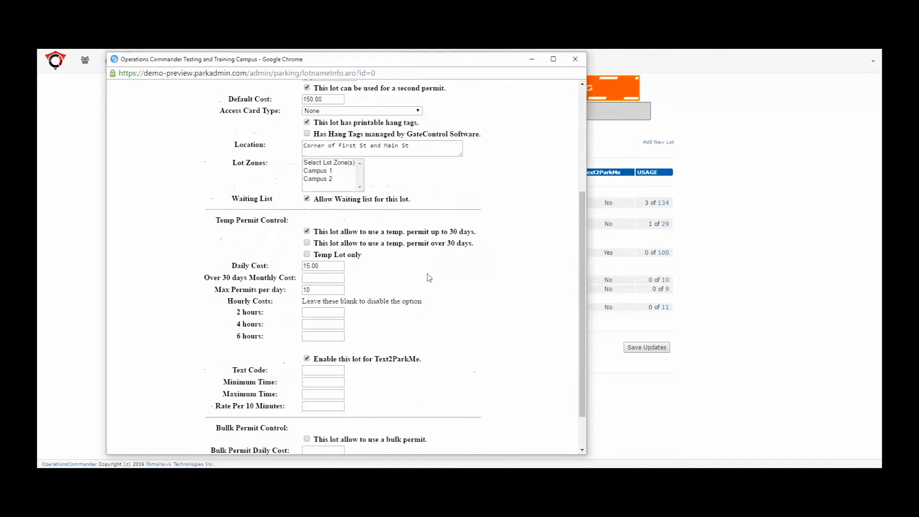
pyautogui.click(318, 369)
pyautogui.write('New Lot')
# Set the Text2ParkMe minimum time to 10, the maximum time to 240 and the rate per 10 minutes to .50
pyautogui.click(320, 383)
pyautogui.write('10')
pyautogui.click(386, 394)
pyautogui.click(318, 393)
pyautogui.write('40')
pyautogui.click(314, 405)
pyautogui.write('.50')
# Insert the new lot and show the user types listed under Our New Lot 1
pyautogui.scroll(-1, 377, 398)
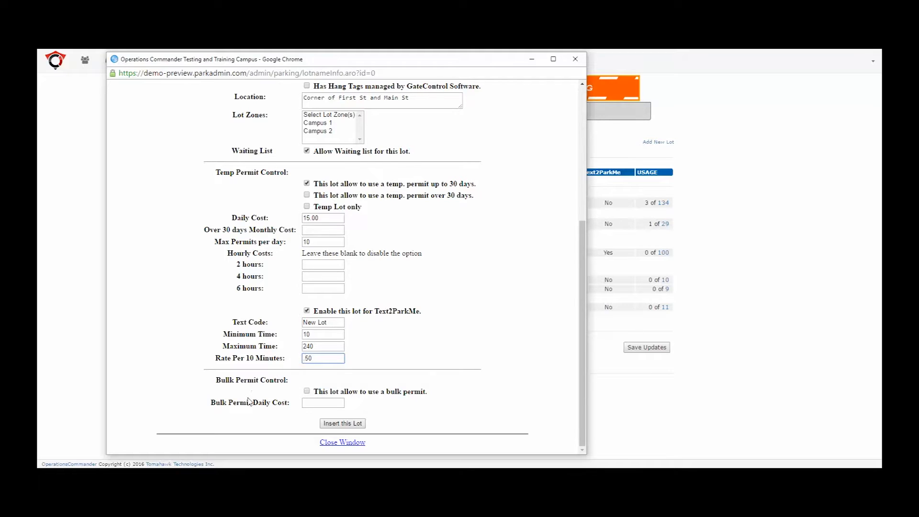
pyautogui.click(353, 425)
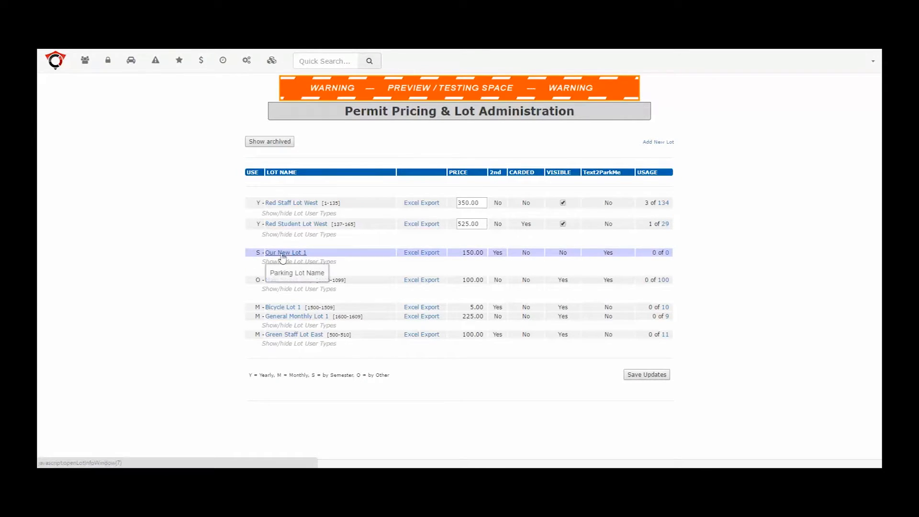
pyautogui.click(325, 262)
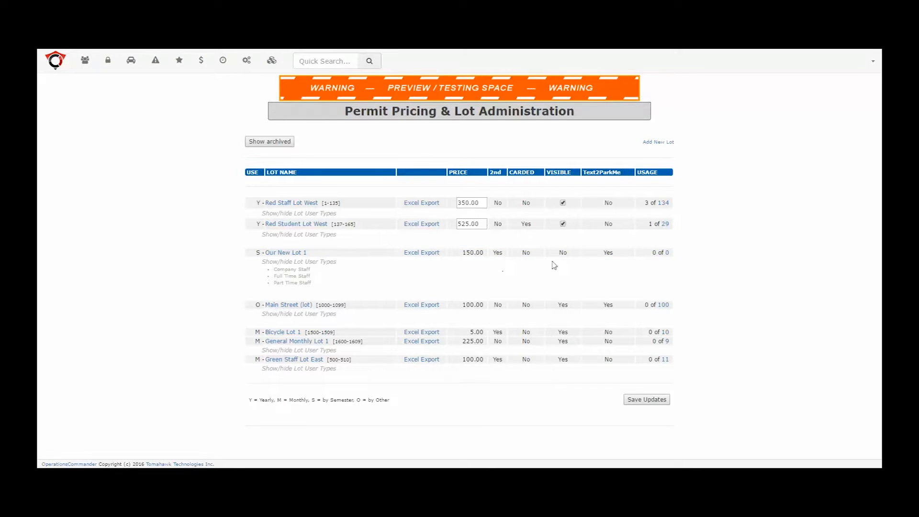
pyautogui.click(672, 261)
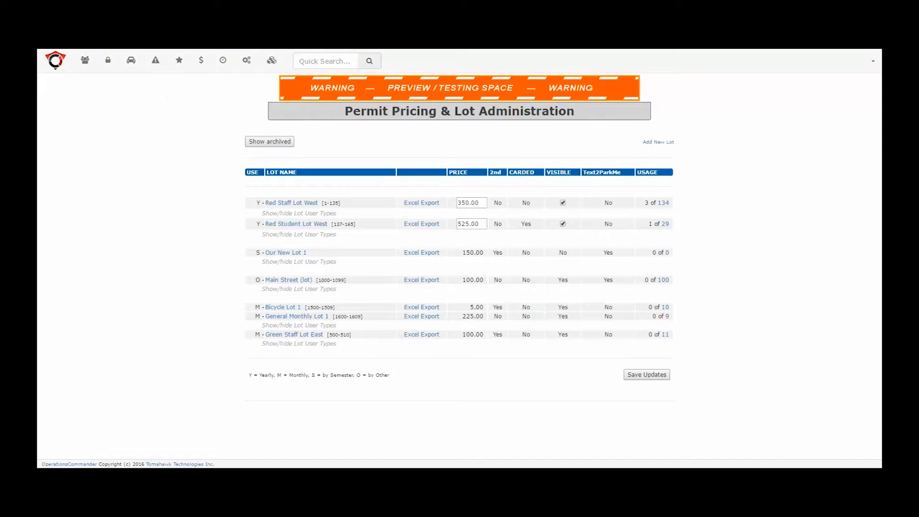
# Allocate permit numbers 2000 to 2049 to Our New Lot 1 and perform the listed create operation
pyautogui.click(132, 62)
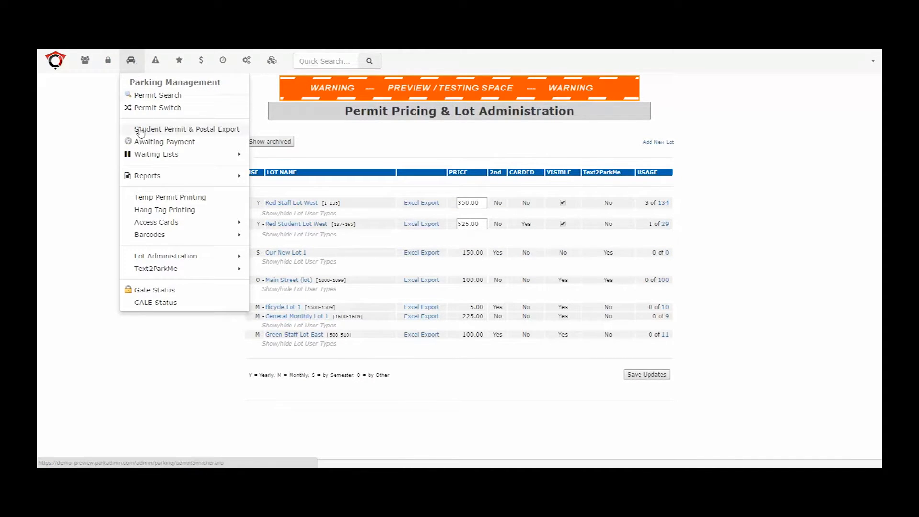
pyautogui.moveTo(154, 258)
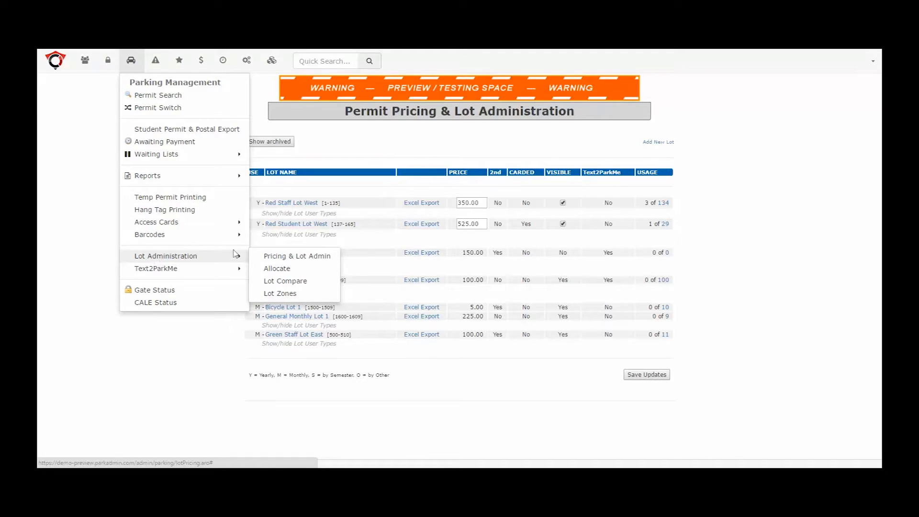
pyautogui.click(283, 271)
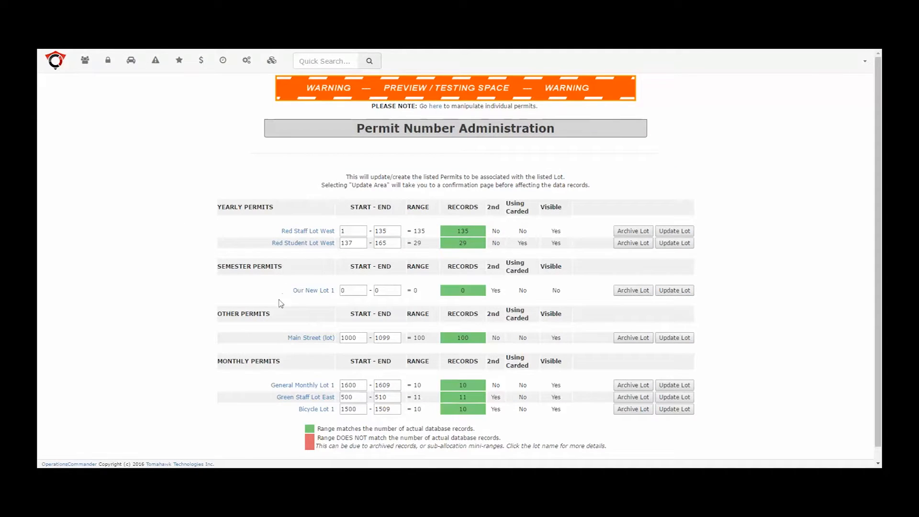
pyautogui.doubleClick(346, 291)
pyautogui.write('2000')
pyautogui.doubleClick(382, 291)
pyautogui.write('2049')
pyautogui.click(686, 292)
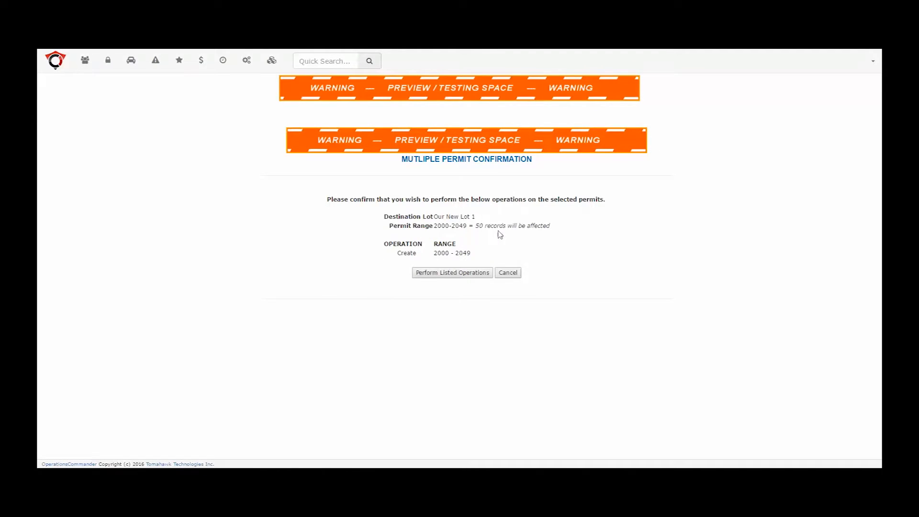
pyautogui.click(445, 275)
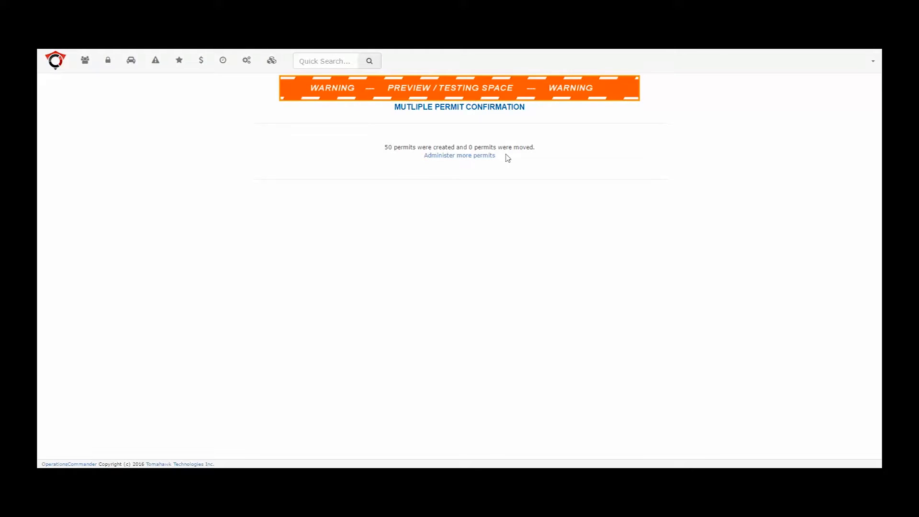
# Check Our New Lot 1's permit range and its entry under Pricing & Lot Admin, and open the list of its total stalls
pyautogui.click(480, 156)
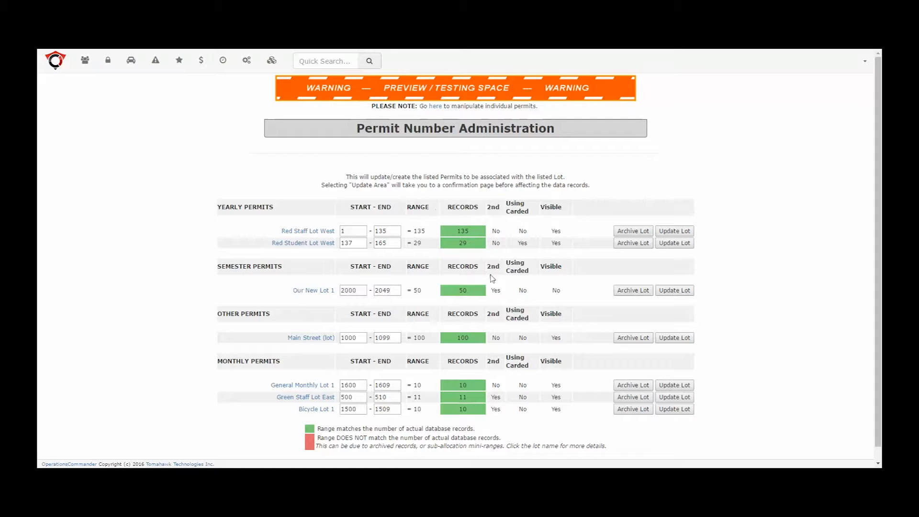
pyautogui.click(129, 62)
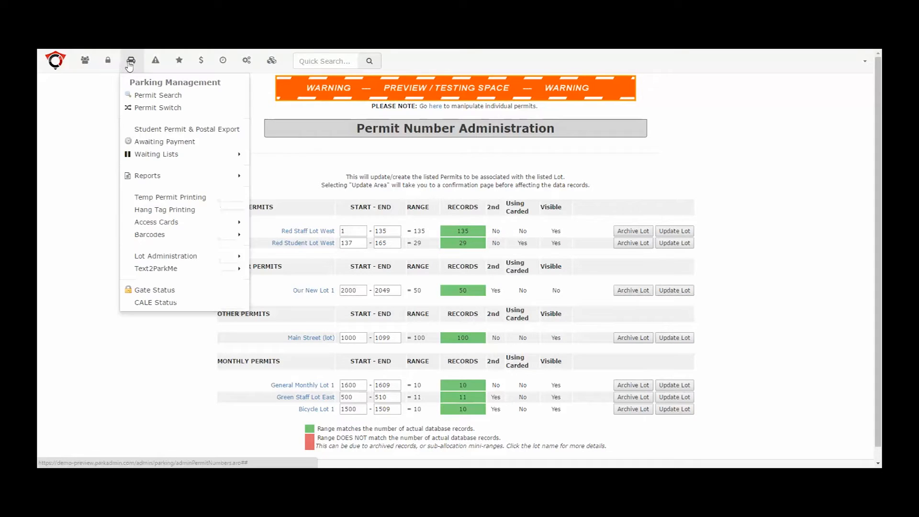
pyautogui.moveTo(153, 260)
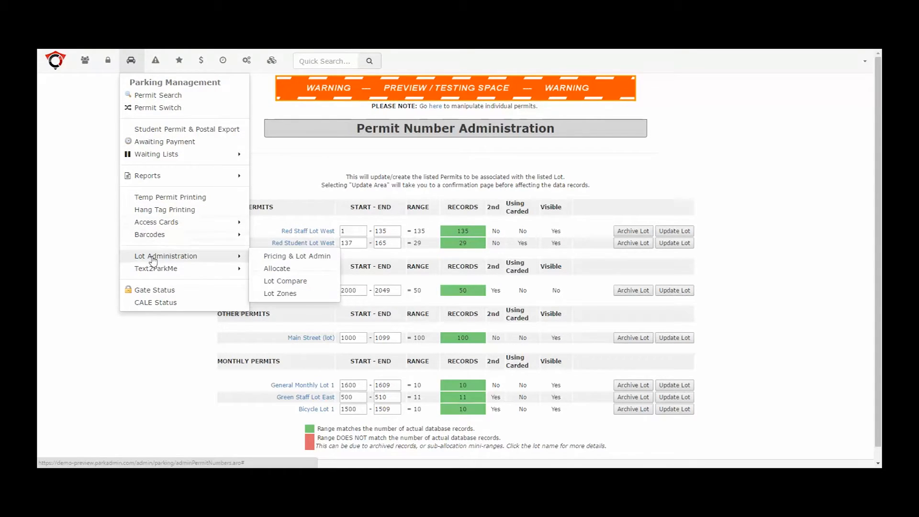
pyautogui.click(282, 258)
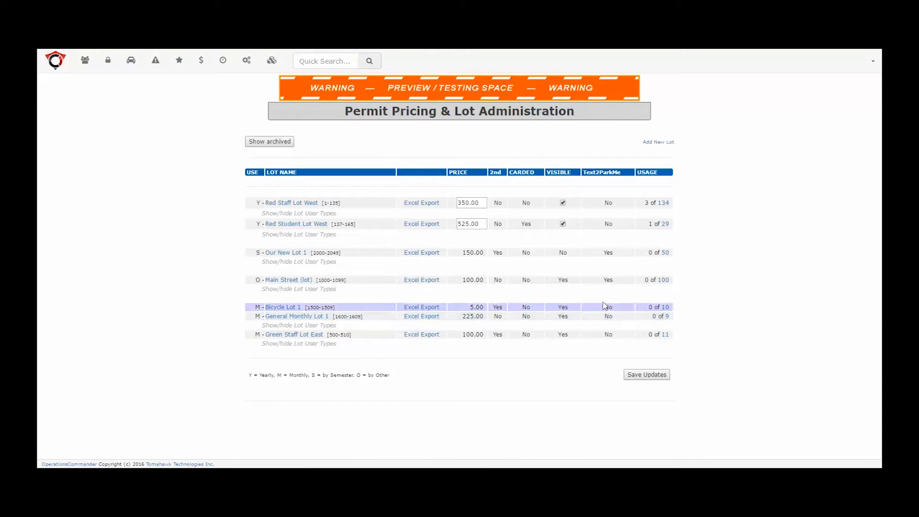
pyautogui.click(665, 254)
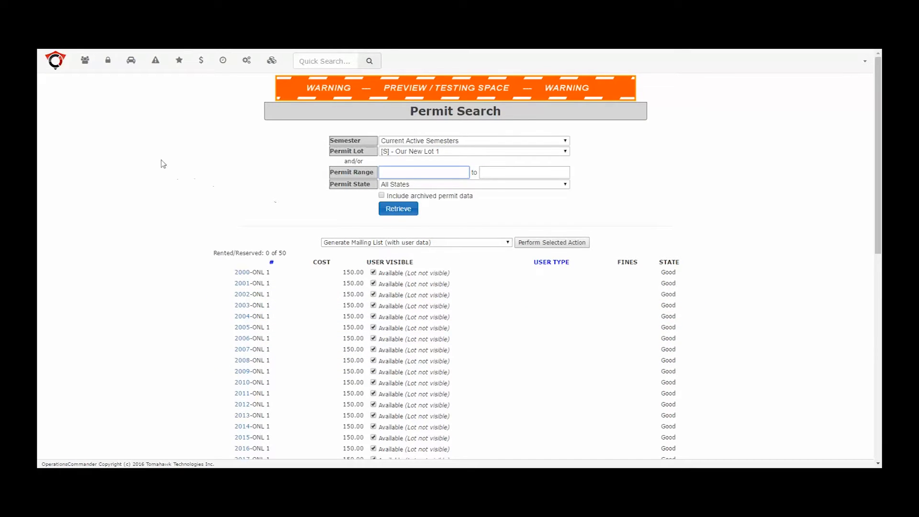
# Open the active permit allocations overview and check which allocations are currently active
pyautogui.click(130, 61)
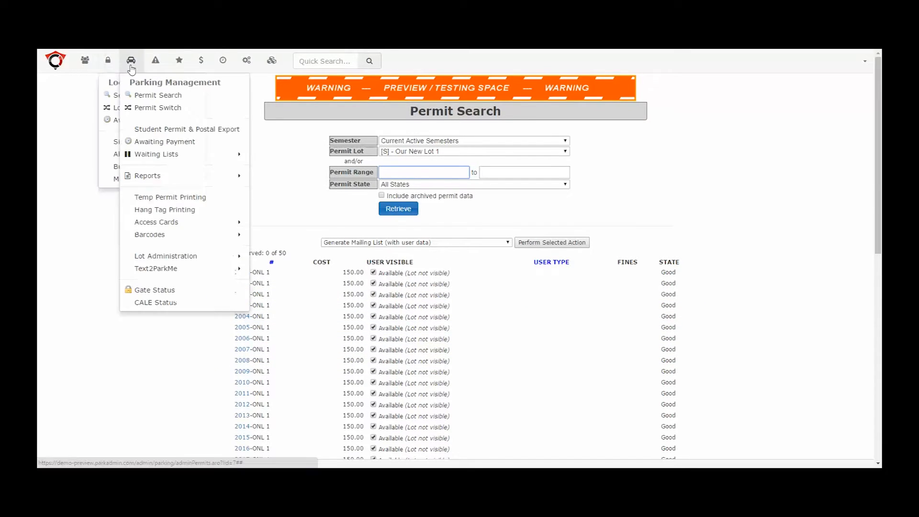
pyautogui.click(222, 62)
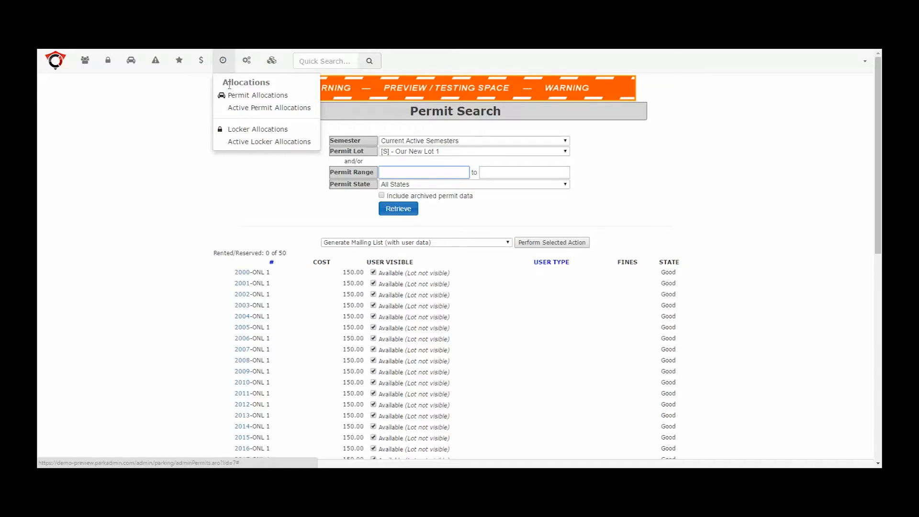
pyautogui.click(247, 108)
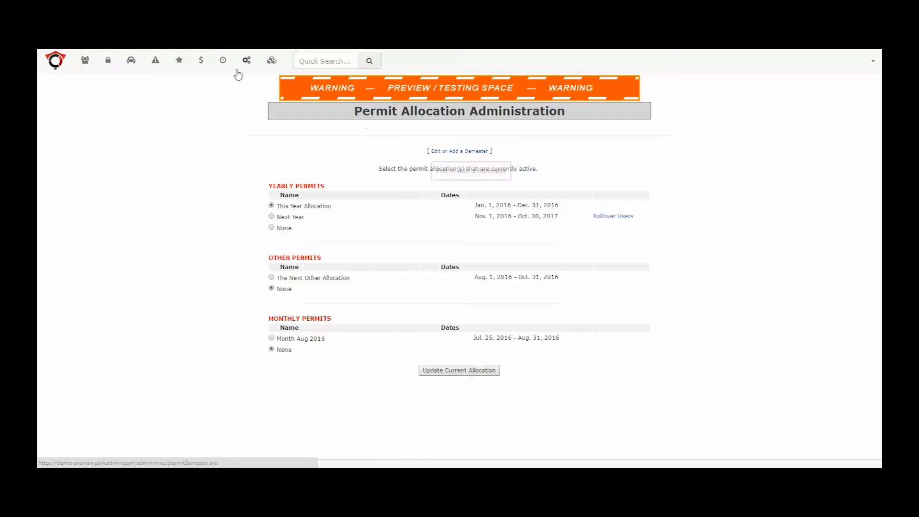
# Start a new permit allocation titled "Summer Semister" with the allocation type Semester
pyautogui.moveTo(223, 61)
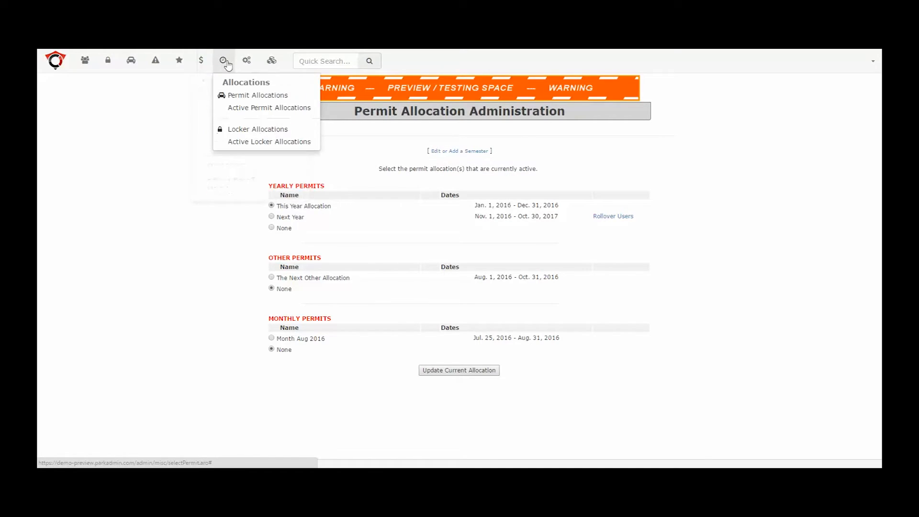
pyautogui.click(246, 96)
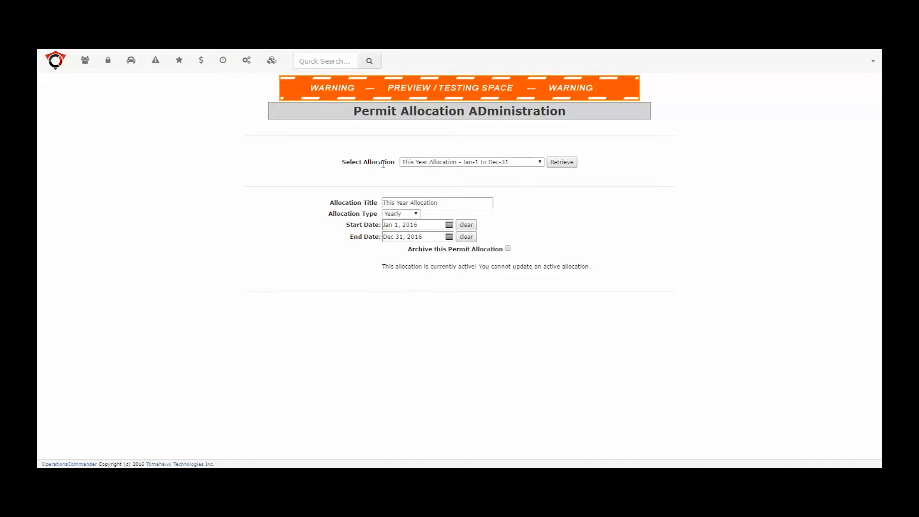
pyautogui.click(541, 163)
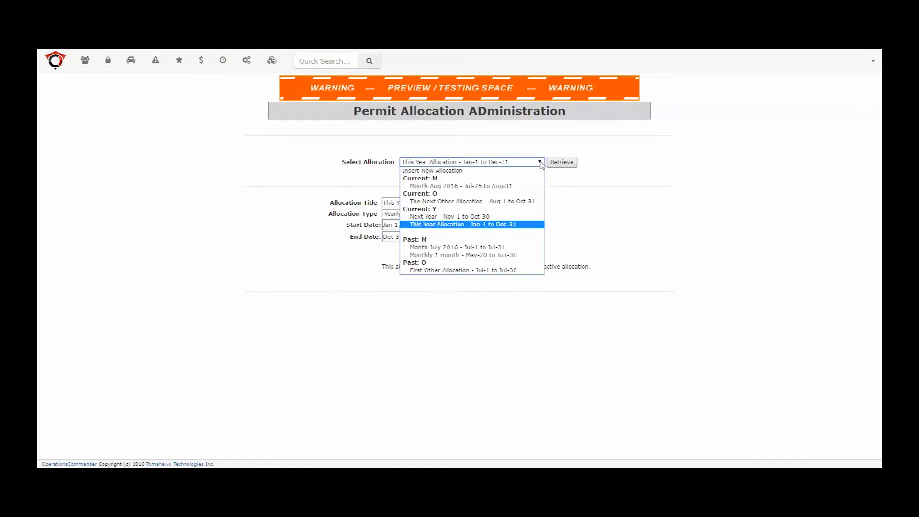
pyautogui.click(445, 171)
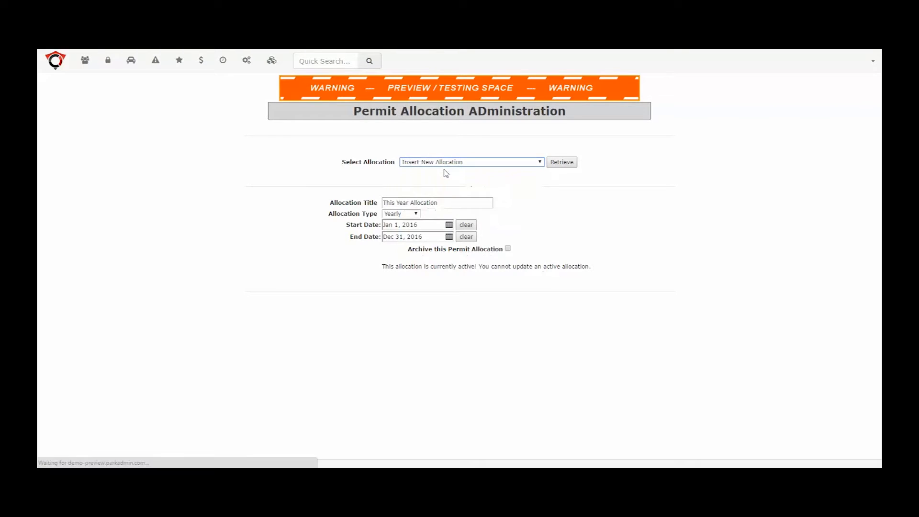
pyautogui.click(444, 202)
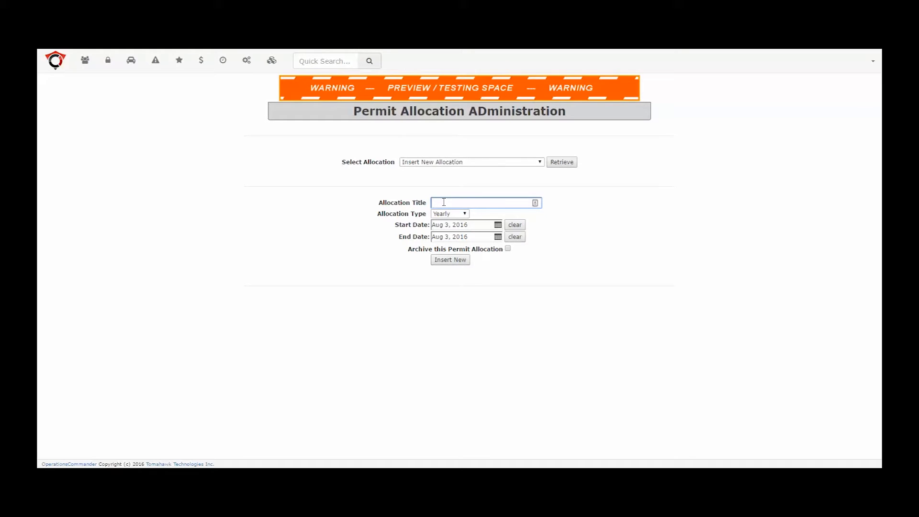
pyautogui.write('S')
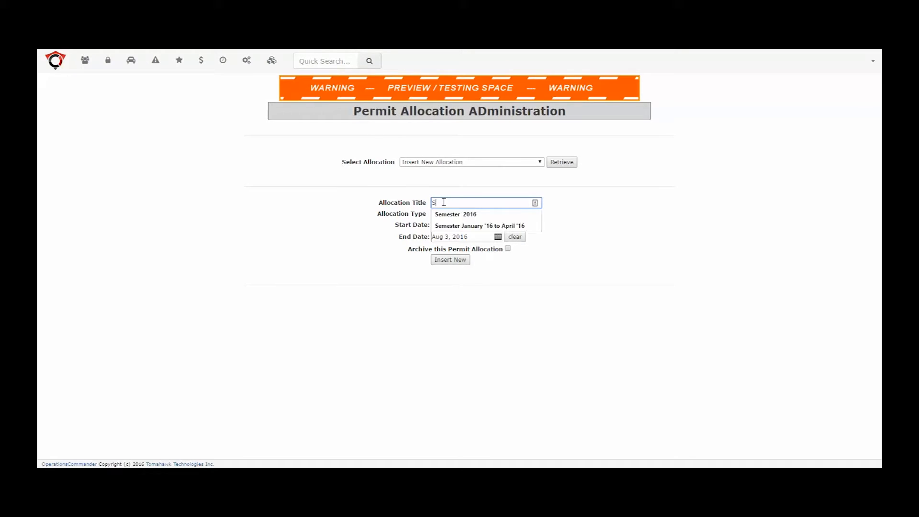
pyautogui.write('ummer')
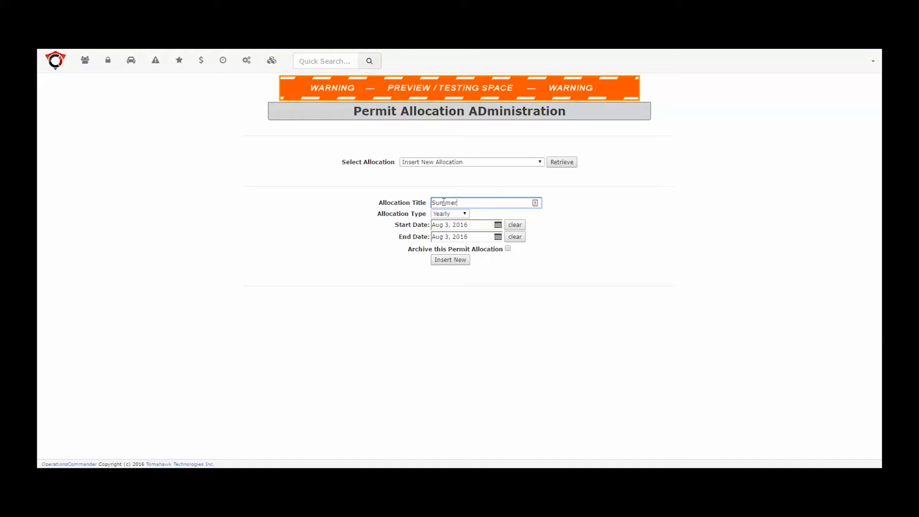
pyautogui.write(' Semister')
pyautogui.click(465, 215)
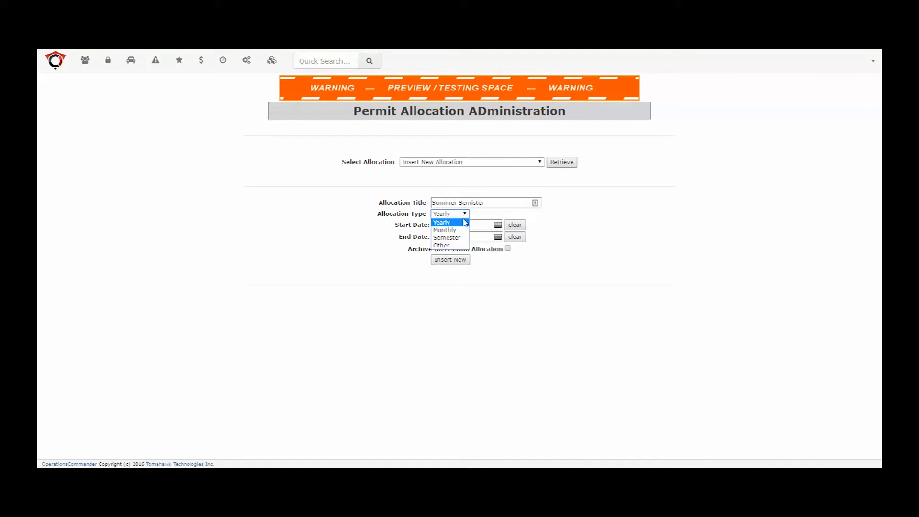
pyautogui.click(460, 238)
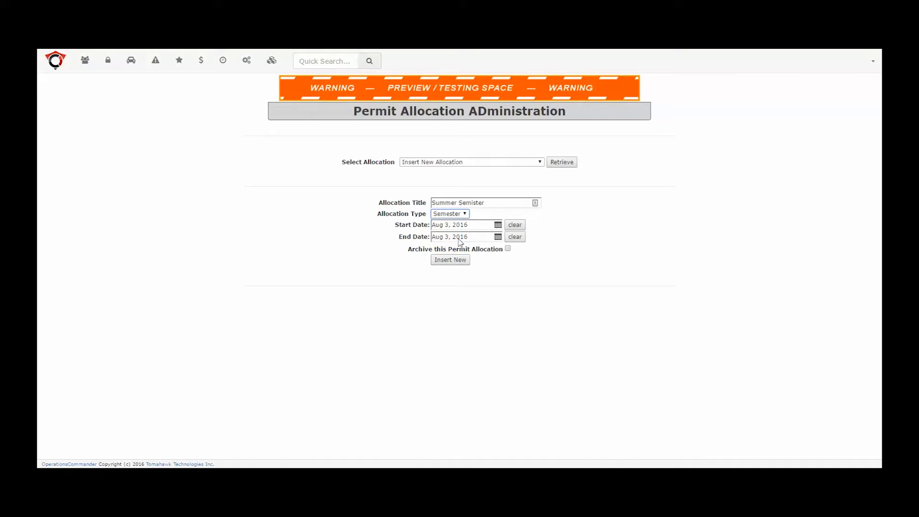
# Set the allocation's start date to Aug 1, 2016 and end date to Sep 30, 2016, and insert it
pyautogui.click(499, 225)
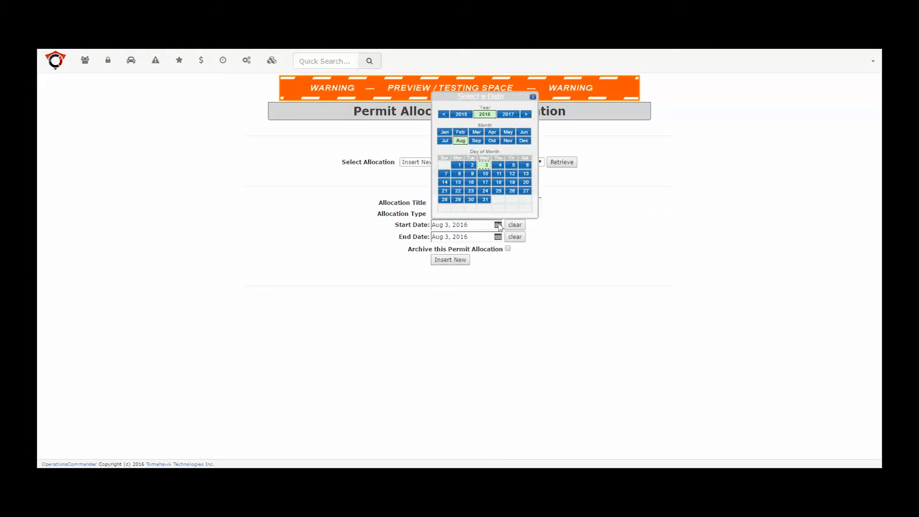
pyautogui.click(458, 165)
pyautogui.click(624, 247)
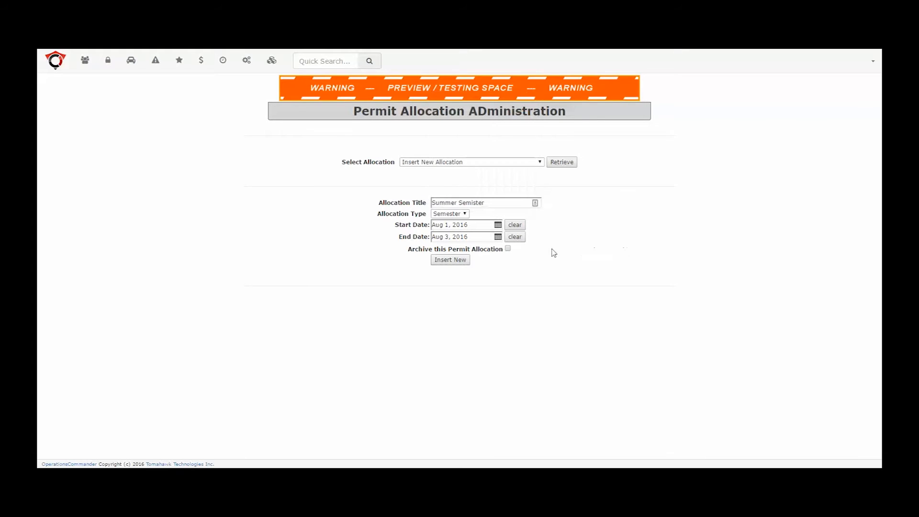
pyautogui.click(499, 238)
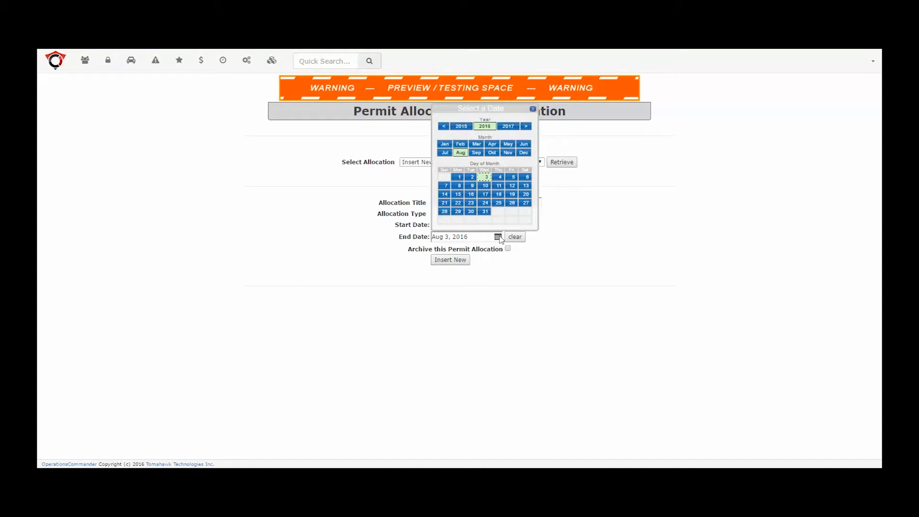
pyautogui.click(477, 152)
pyautogui.click(513, 211)
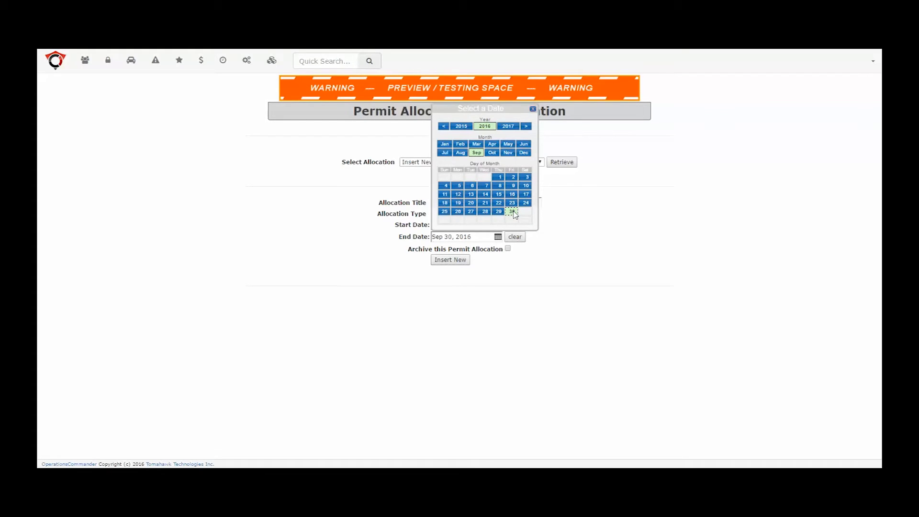
pyautogui.click(583, 239)
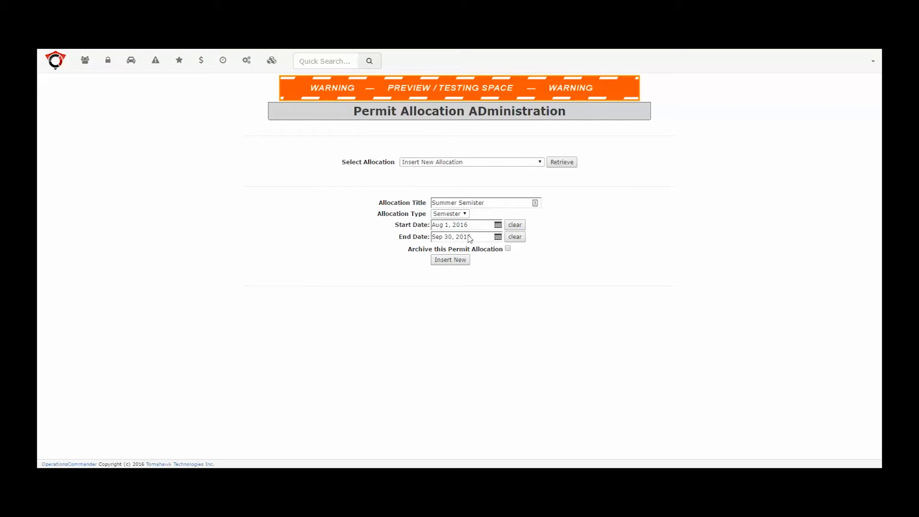
pyautogui.click(454, 265)
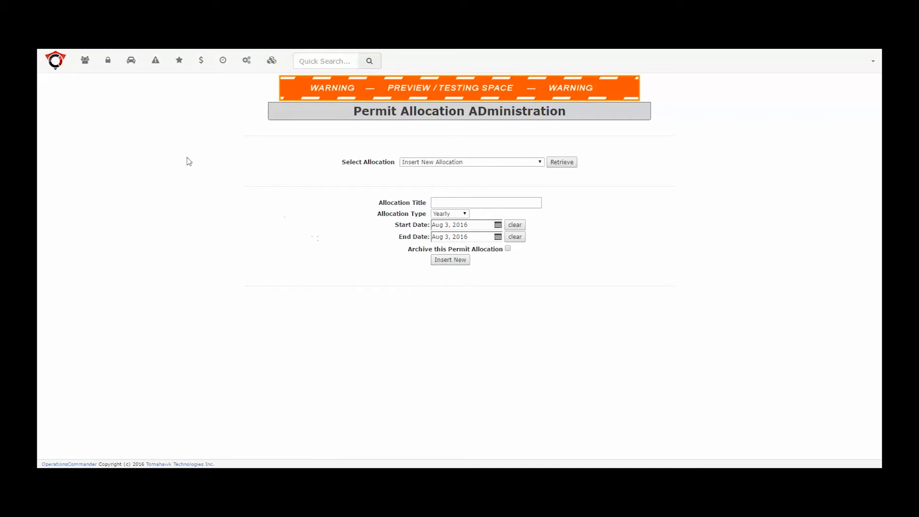
# Open Pricing & Lot Admin and check whether Our New Lot 1's price and visibility can be edited
pyautogui.click(108, 63)
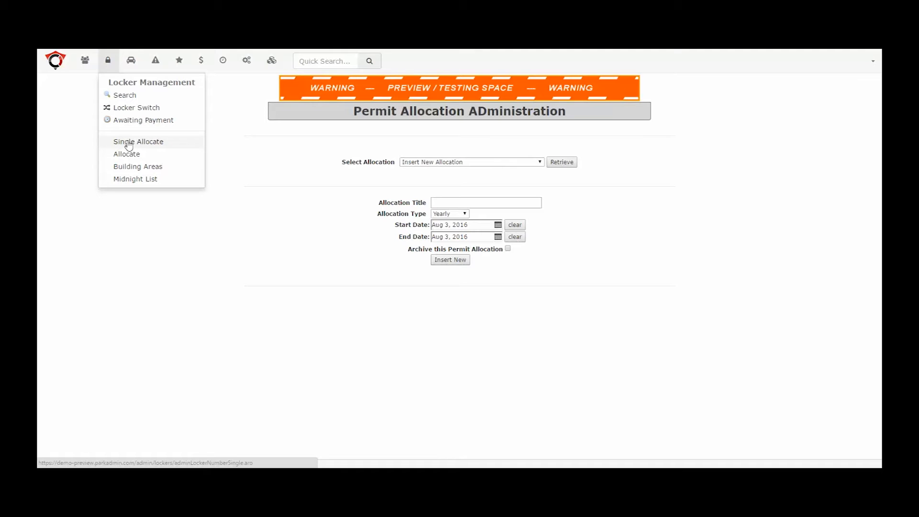
pyautogui.click(131, 60)
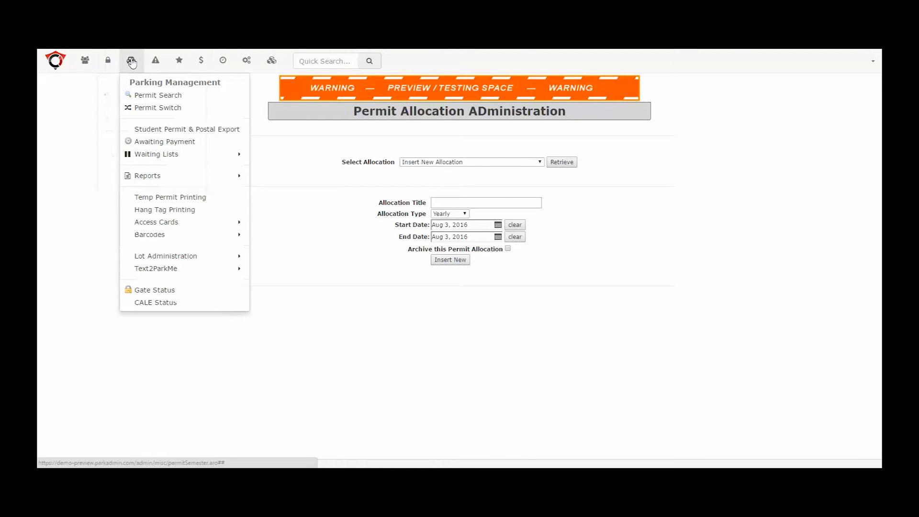
pyautogui.moveTo(164, 257)
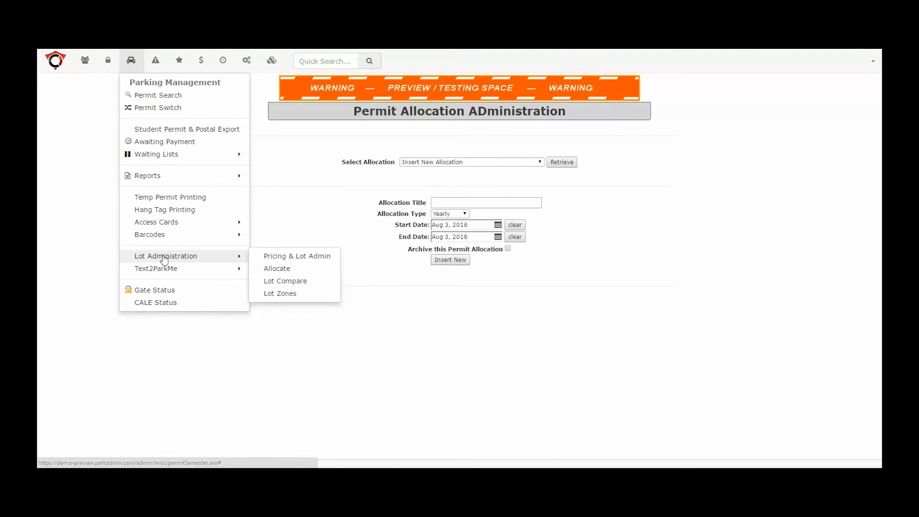
pyautogui.click(286, 258)
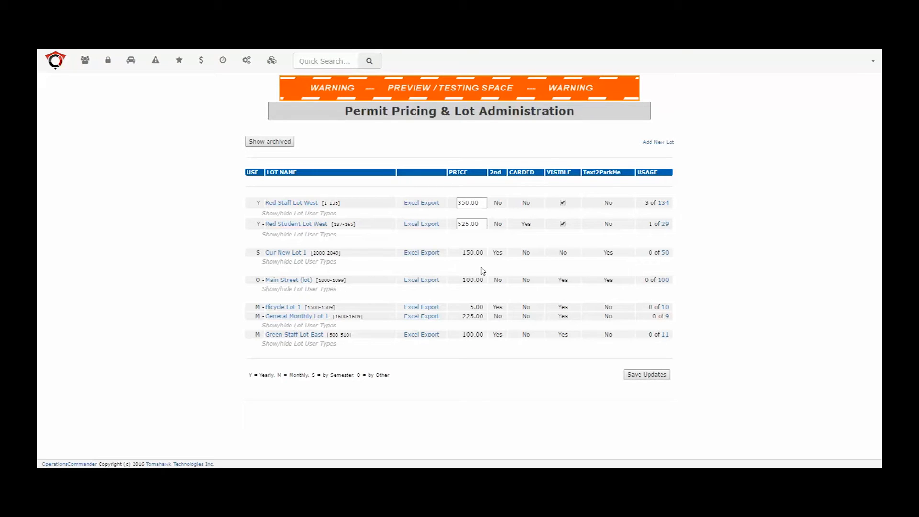
# Make Summer Semister the active semestered permit allocation and update the current allocation
pyautogui.click(224, 61)
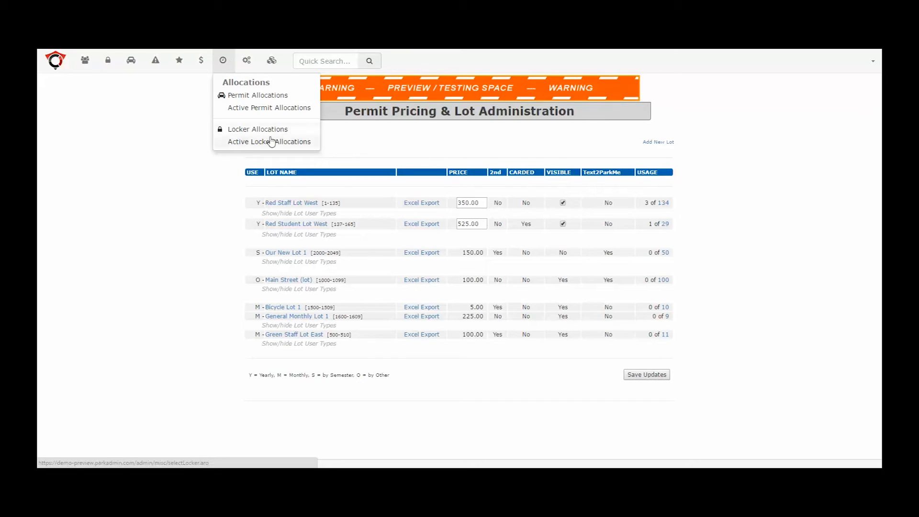
pyautogui.click(242, 110)
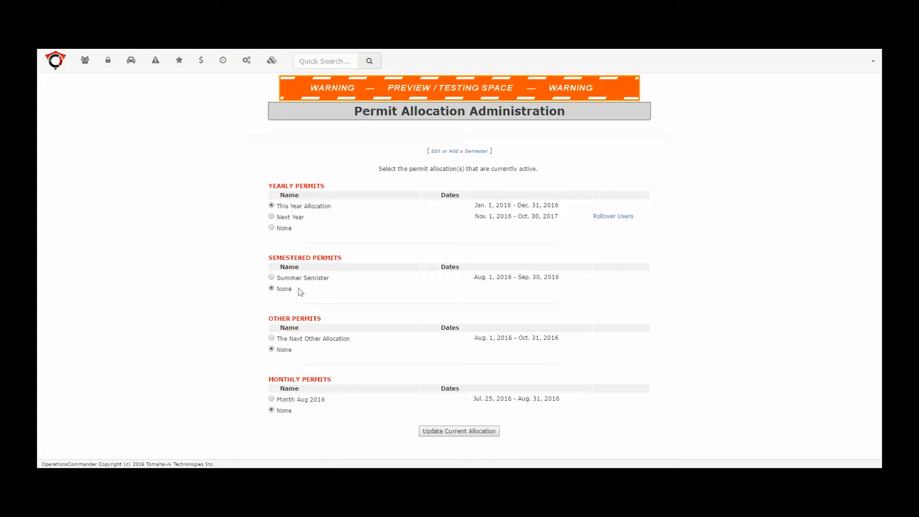
pyautogui.click(272, 279)
pyautogui.click(443, 431)
# Make Our New Lot 1 visible in Pricing & Lot Admin and save the lot updates
pyautogui.moveTo(129, 61)
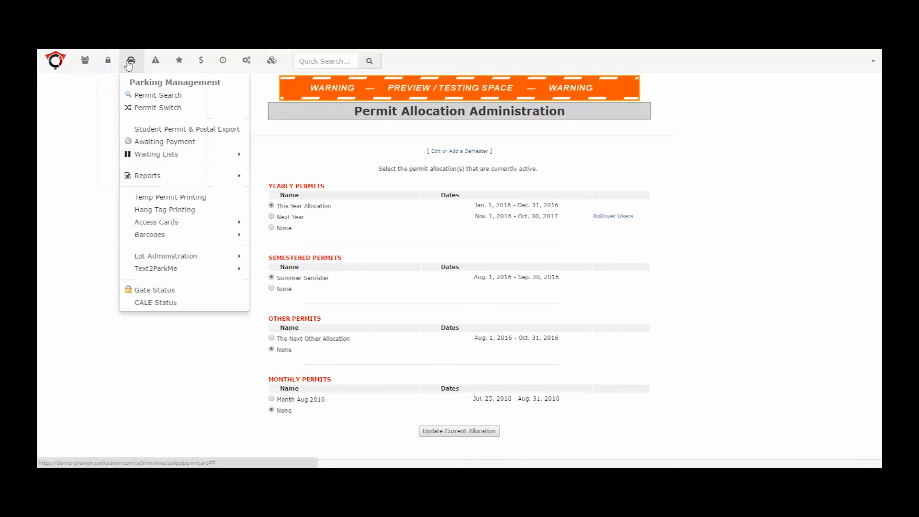
pyautogui.click(167, 260)
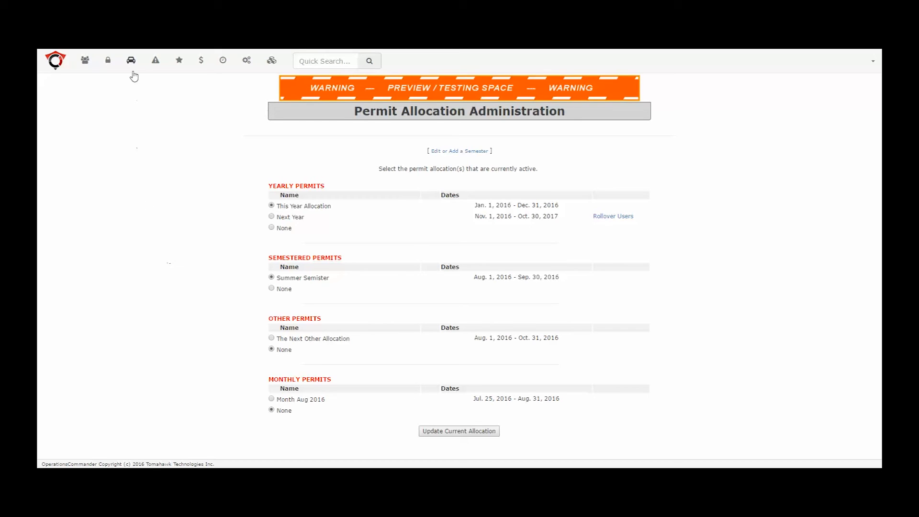
pyautogui.moveTo(131, 65)
pyautogui.moveTo(165, 260)
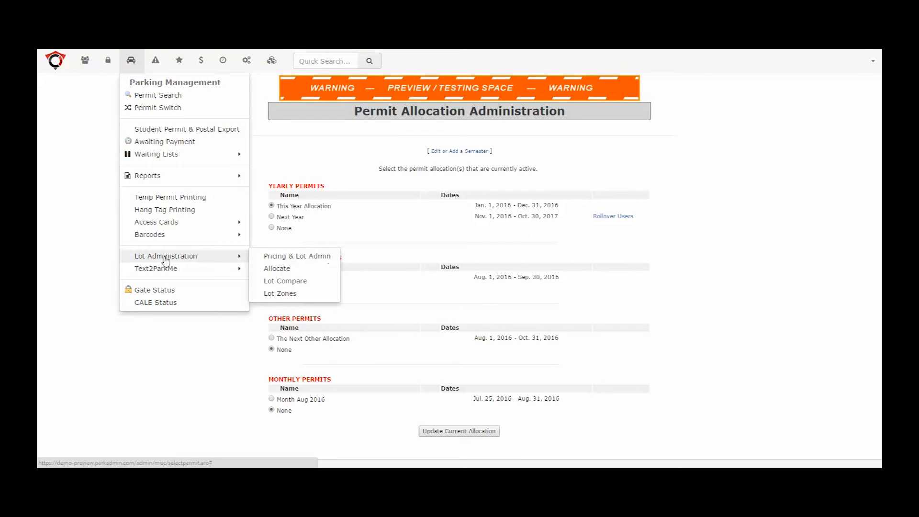
pyautogui.click(280, 259)
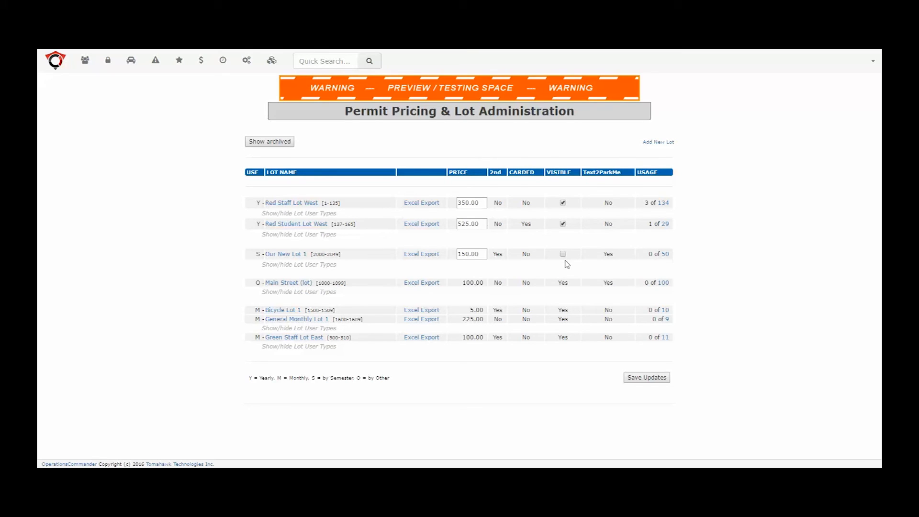
pyautogui.click(656, 379)
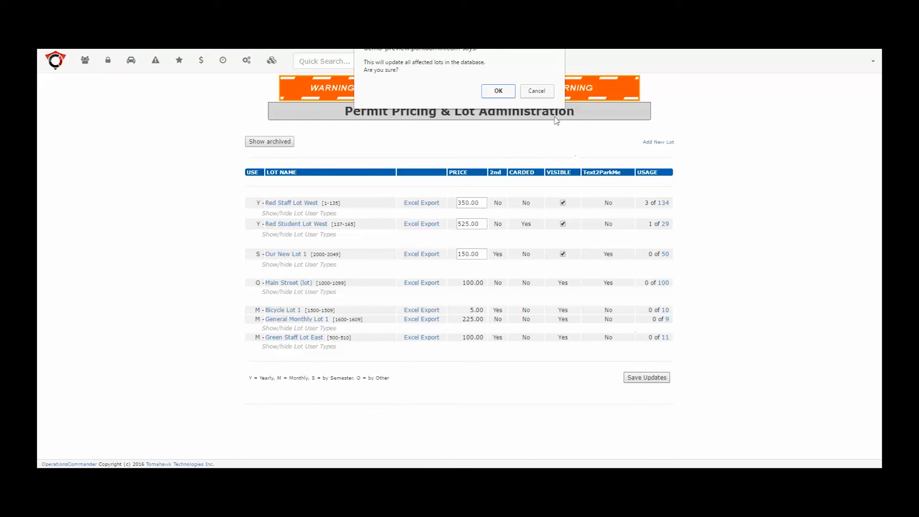
pyautogui.click(496, 92)
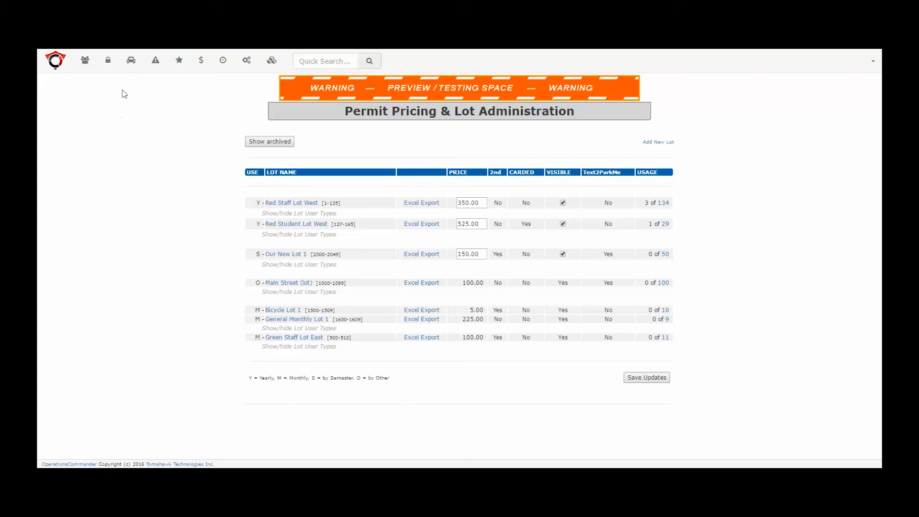
pyautogui.click(130, 61)
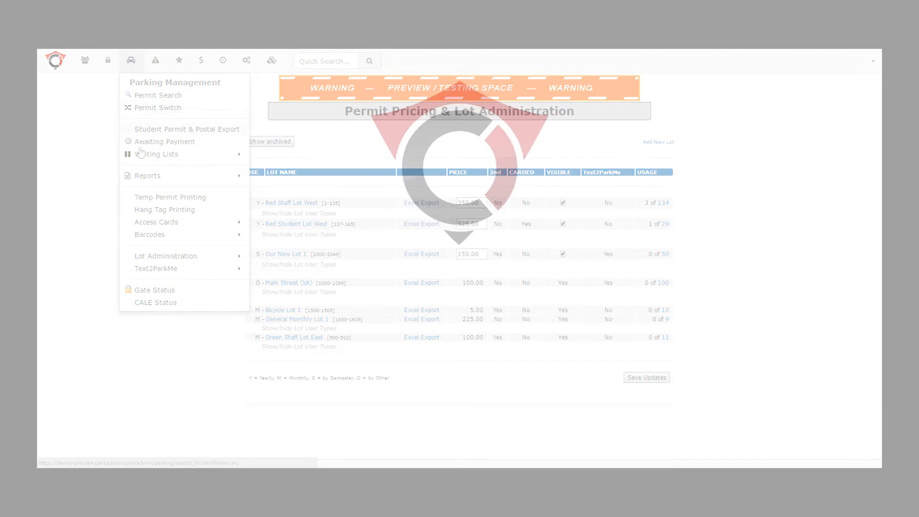